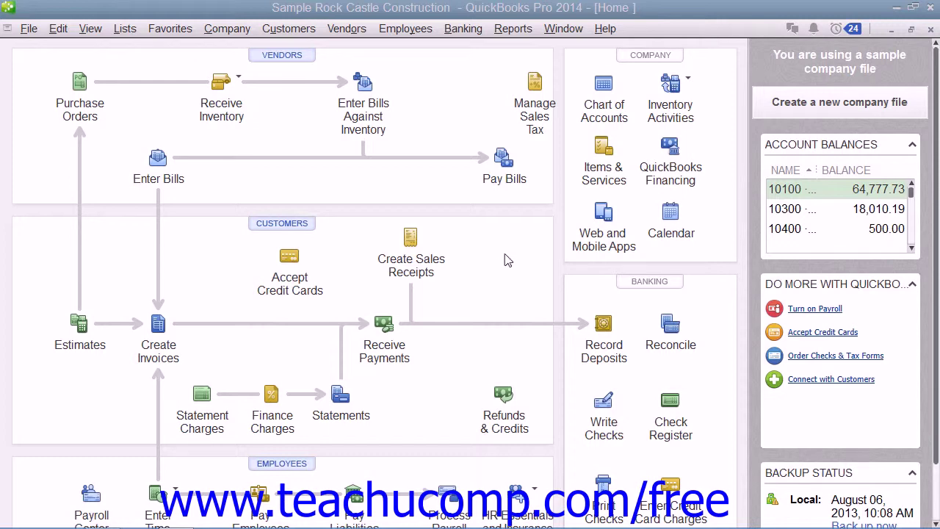
- In the Customer Center, add a job named Remodel Bathroom for the customer who has the Utility Shed job
click(301, 225)
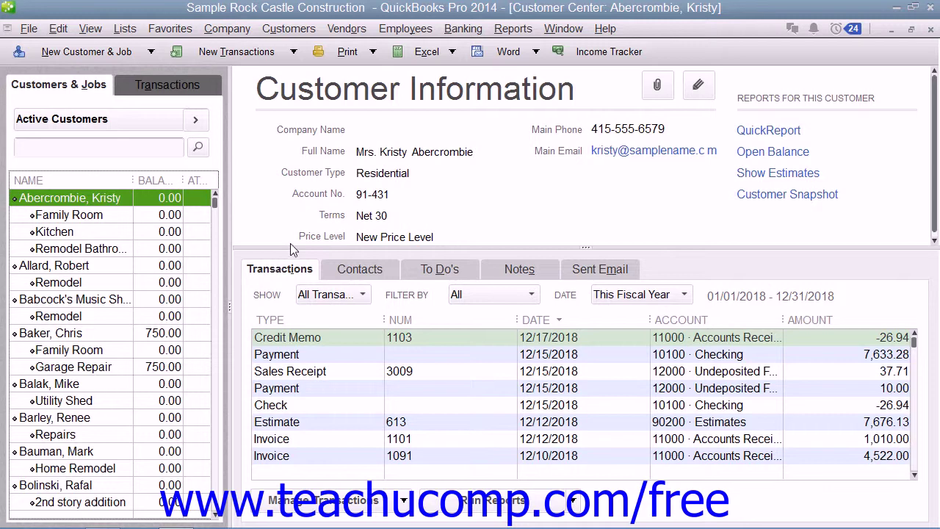
click(68, 385)
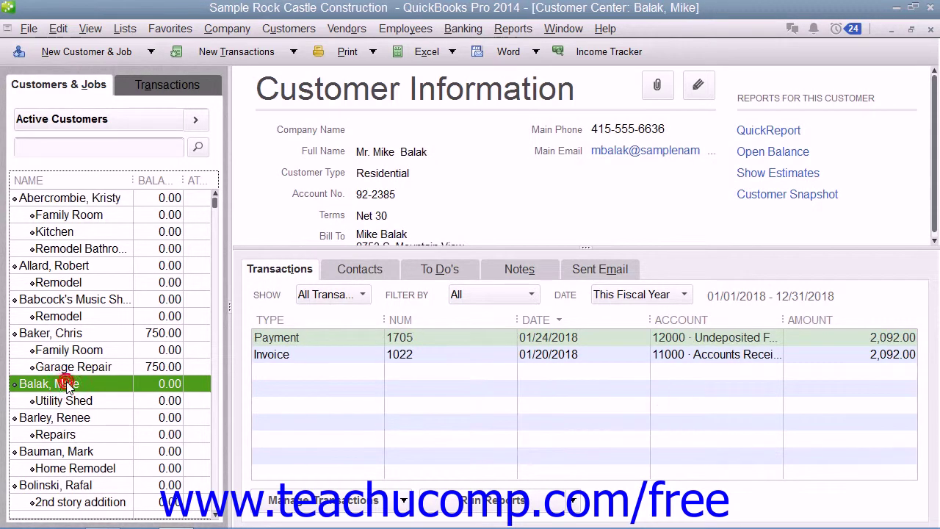
click(142, 55)
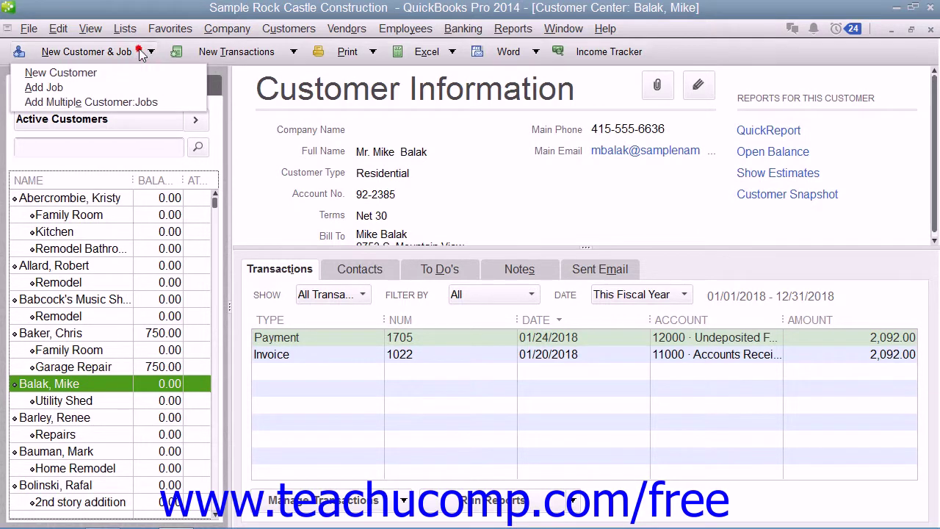
click(113, 86)
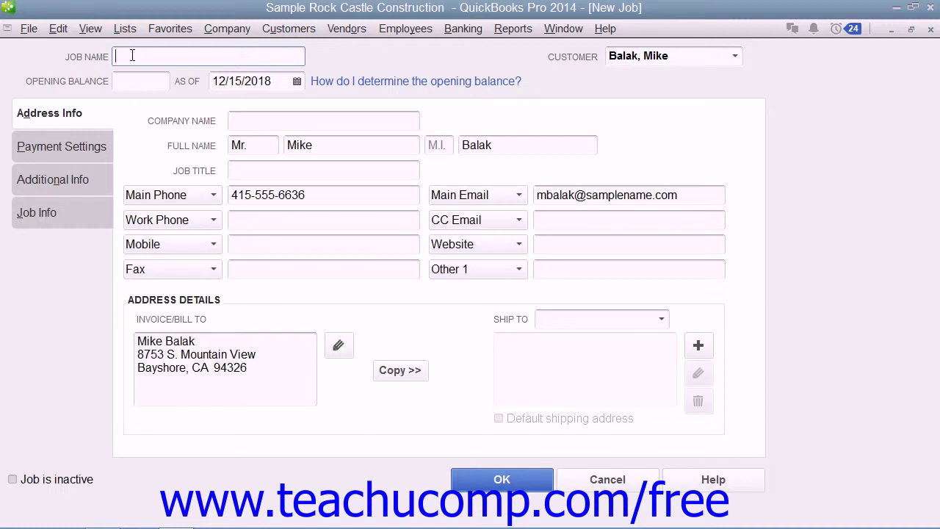
text(Remodel Ba)
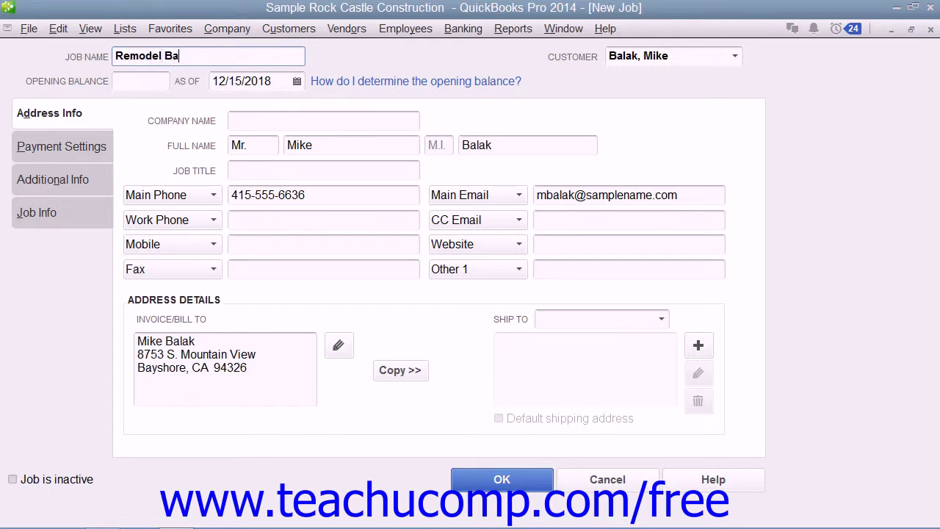
text(throom)
- Copy the job name into the job description in the job info, so it reads Remodel Bathroom
click(48, 215)
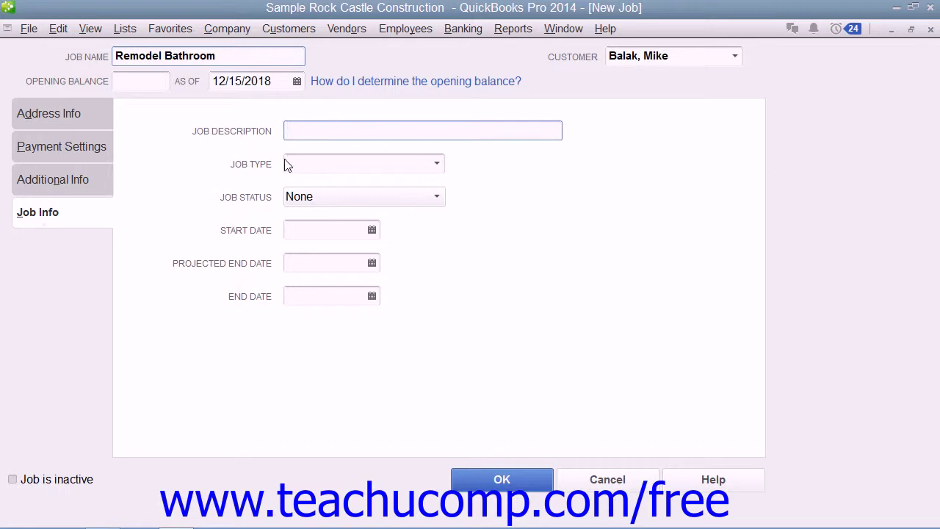
click(225, 59)
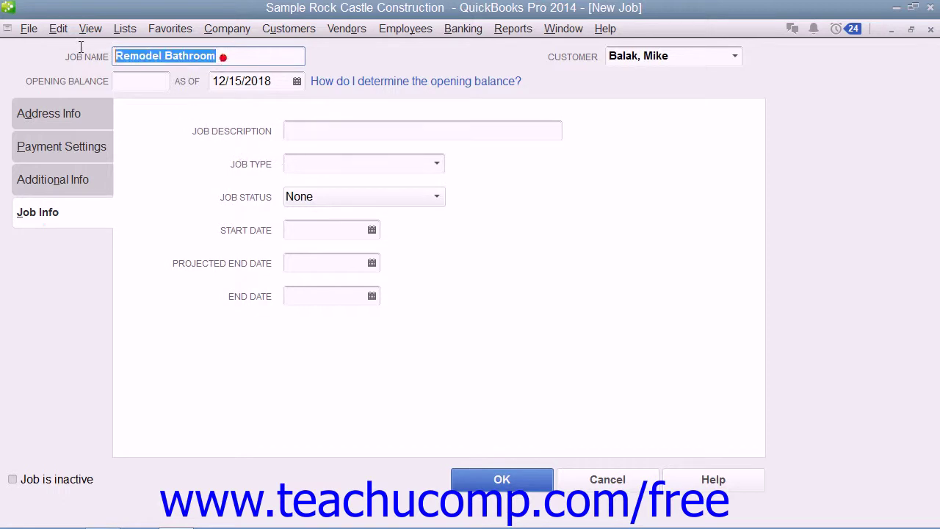
right_click(164, 61)
click(185, 102)
click(289, 131)
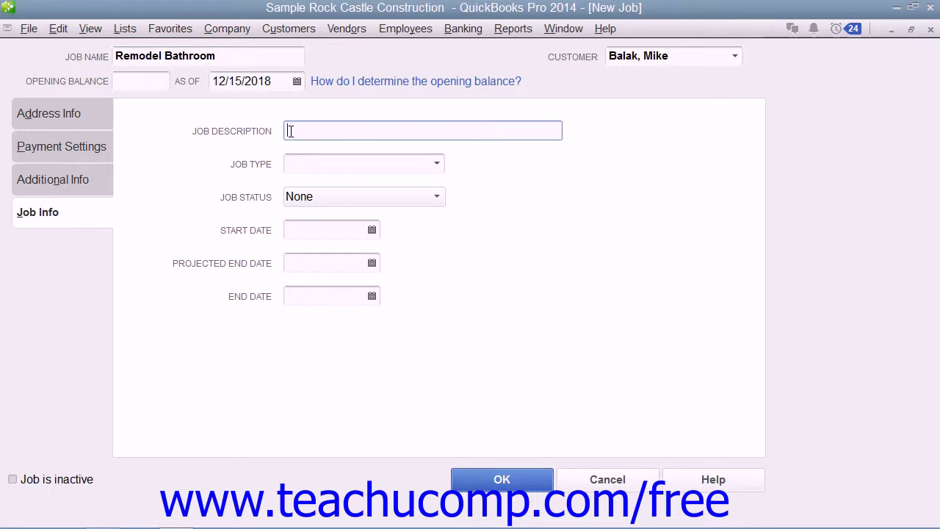
right_click(290, 131)
click(311, 190)
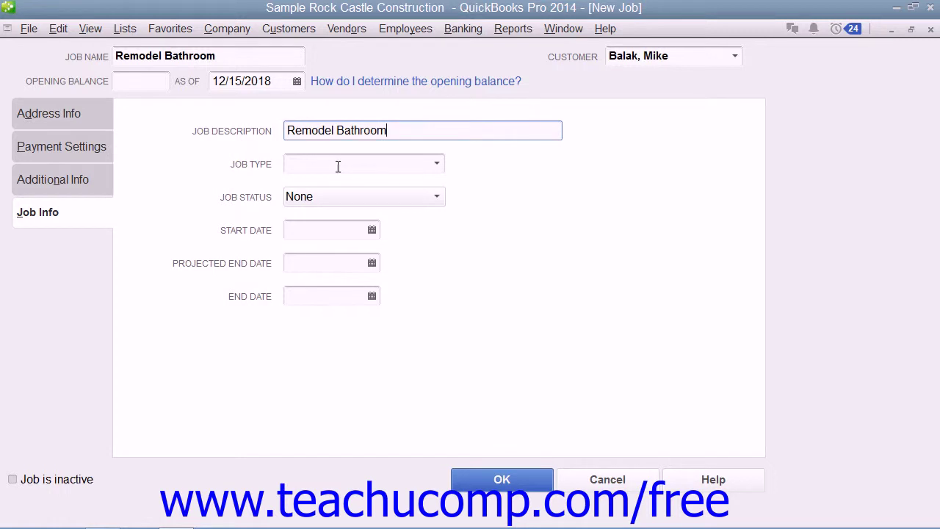
- Set the job type to Remodel and the job status to Pending
click(338, 166)
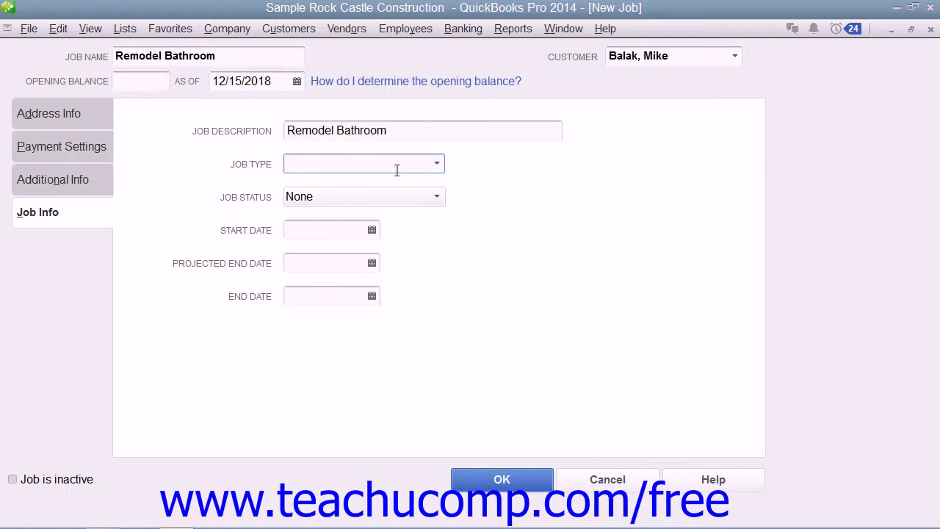
click(435, 164)
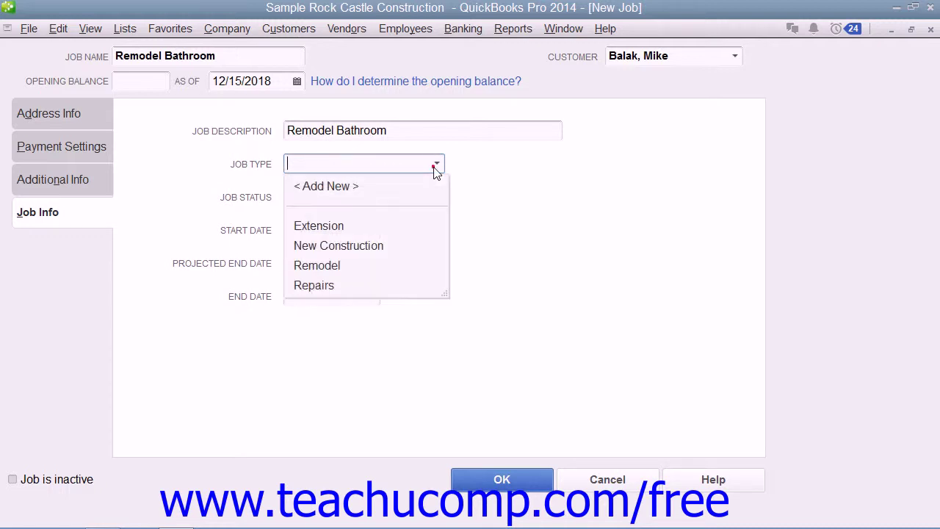
click(336, 266)
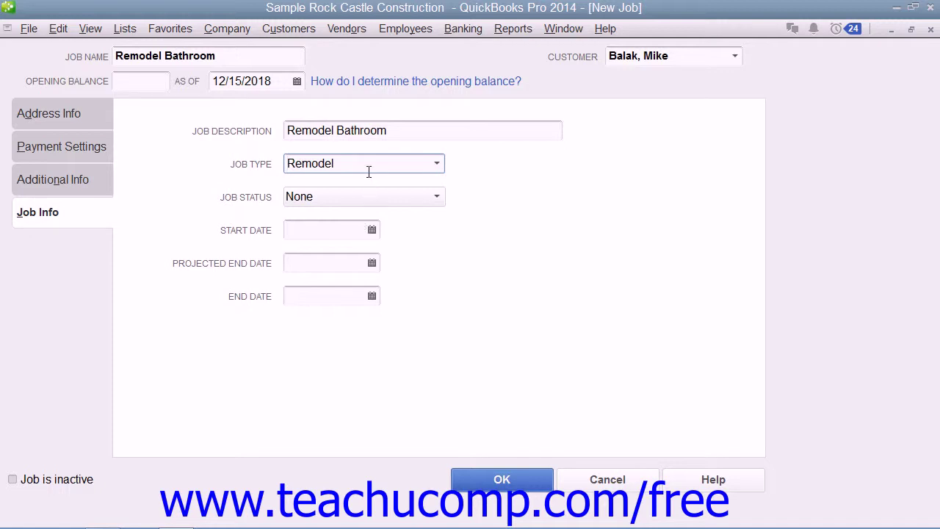
click(374, 198)
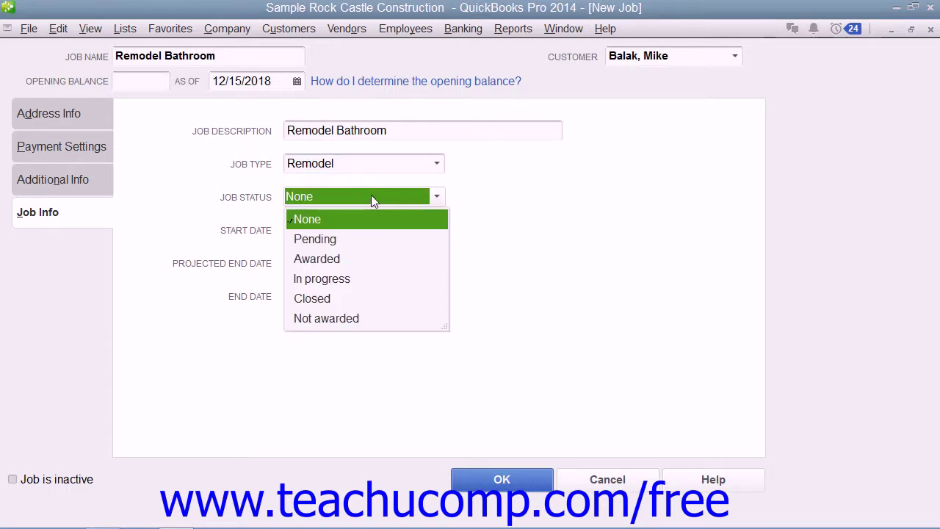
click(335, 239)
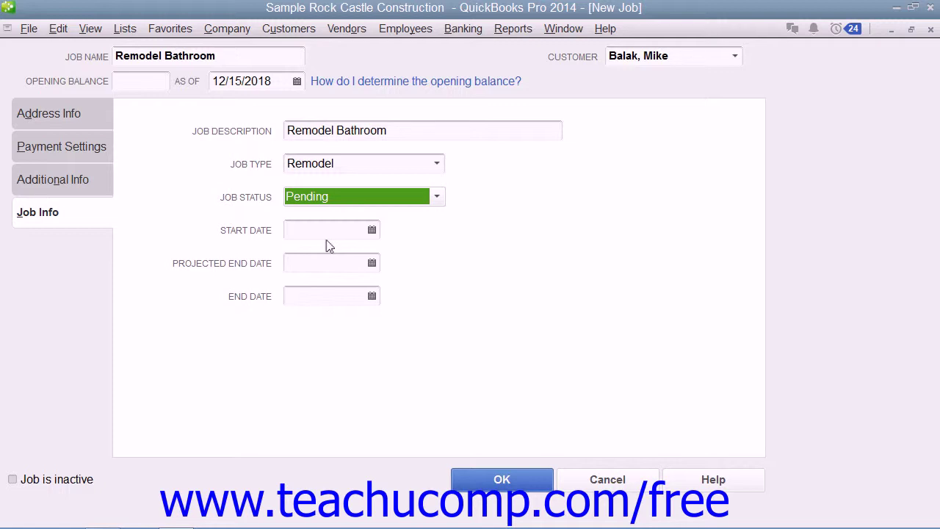
- Save the new job with the start date, projected end date and end date left blank
click(326, 239)
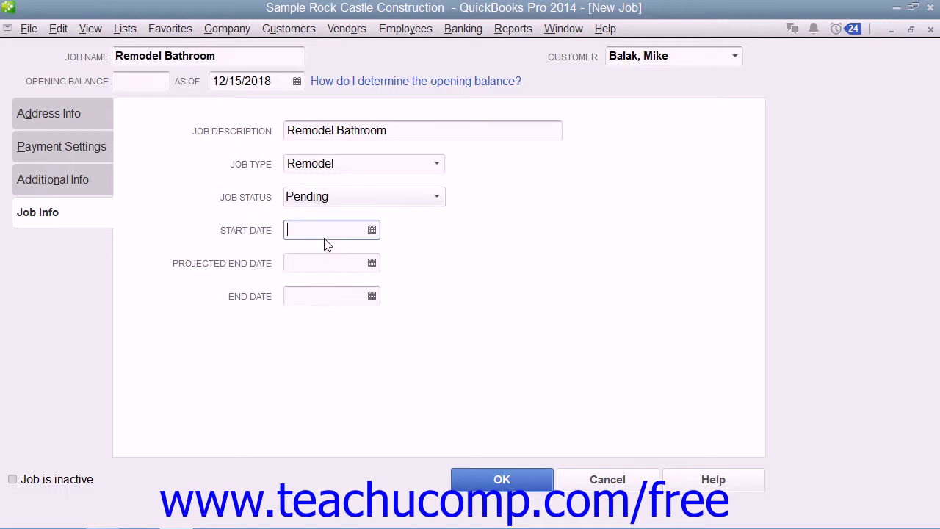
click(297, 265)
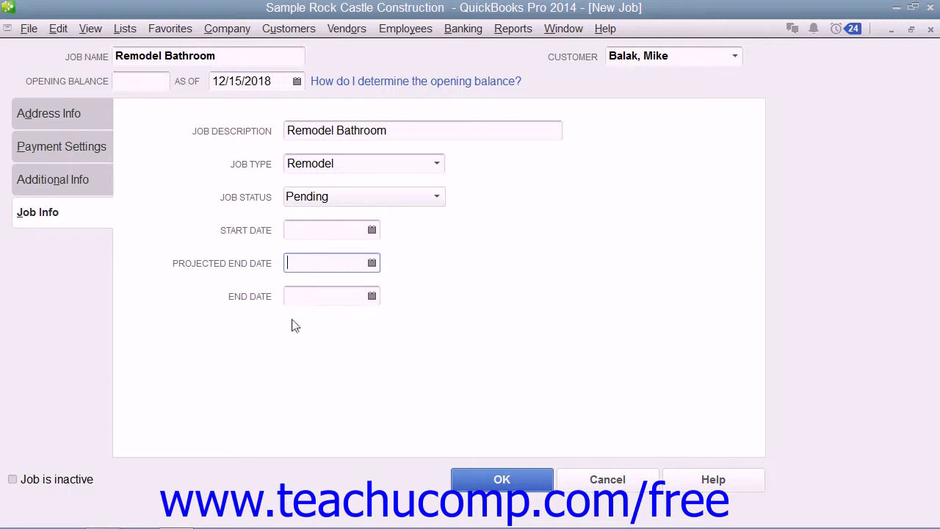
click(303, 298)
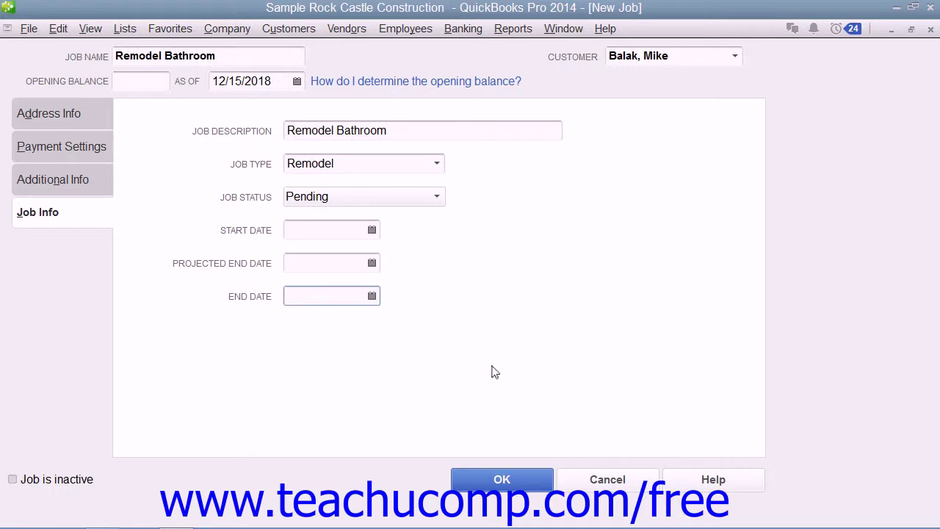
click(498, 476)
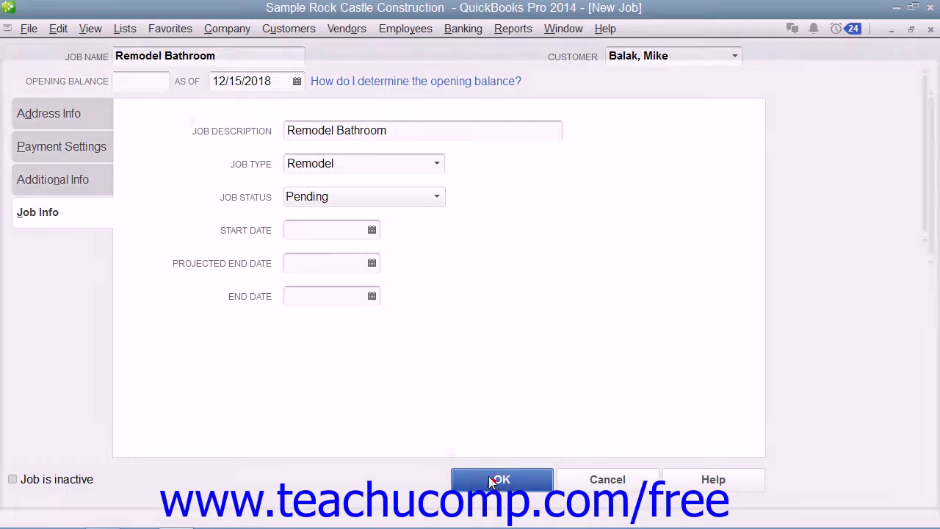
scroll(120, 398, up, 4)
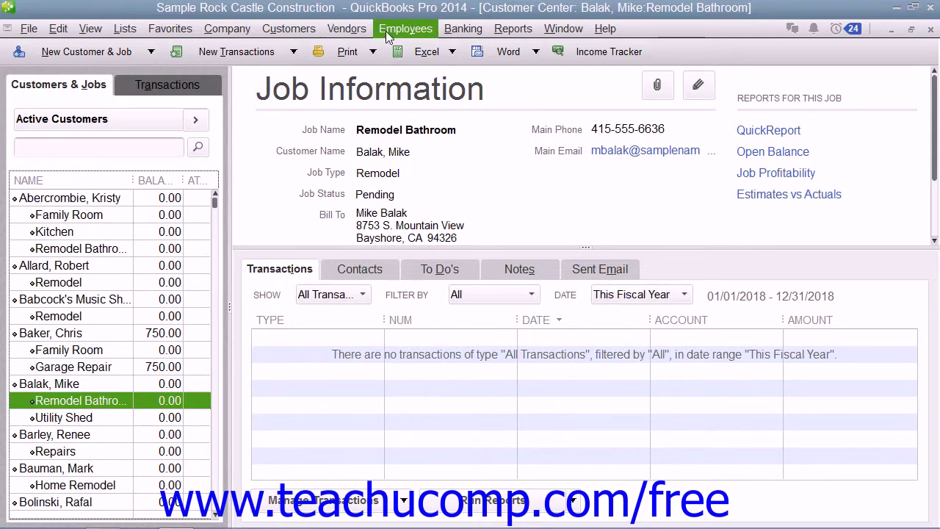
- Open the Enter Bills form and, in full-screen view, look at the Customer:Job choices for the first expense line
click(347, 28)
click(344, 67)
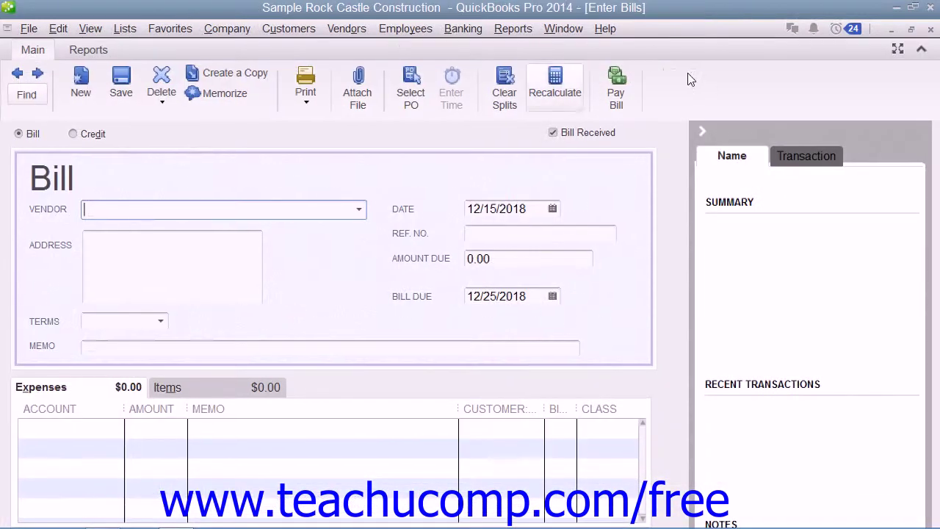
click(898, 46)
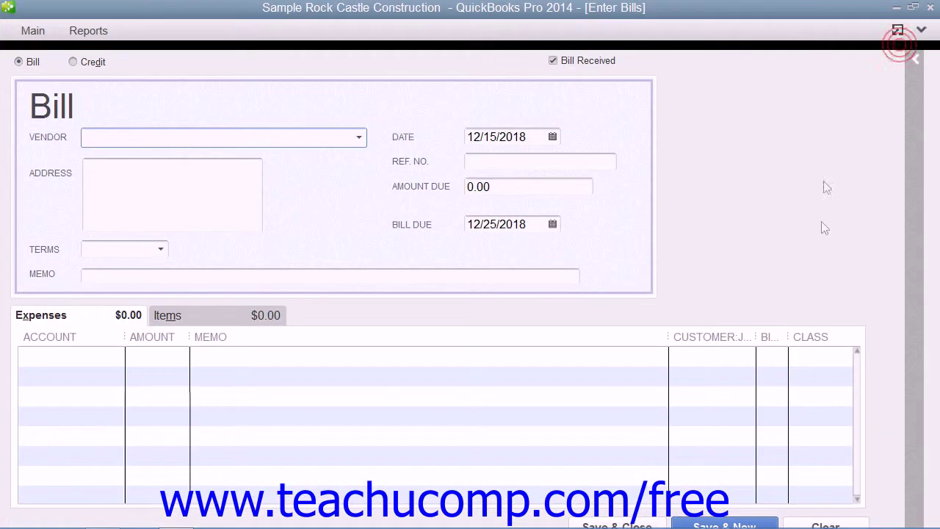
click(707, 355)
click(747, 356)
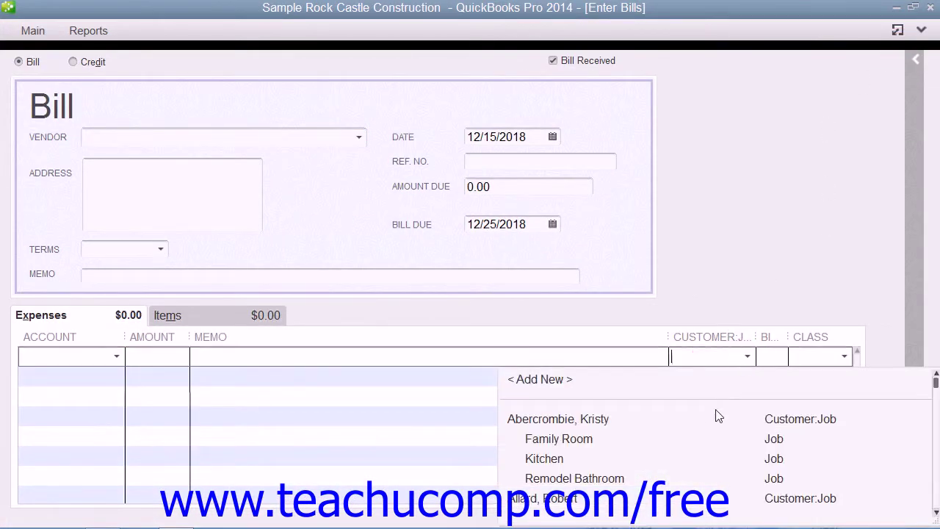
click(747, 357)
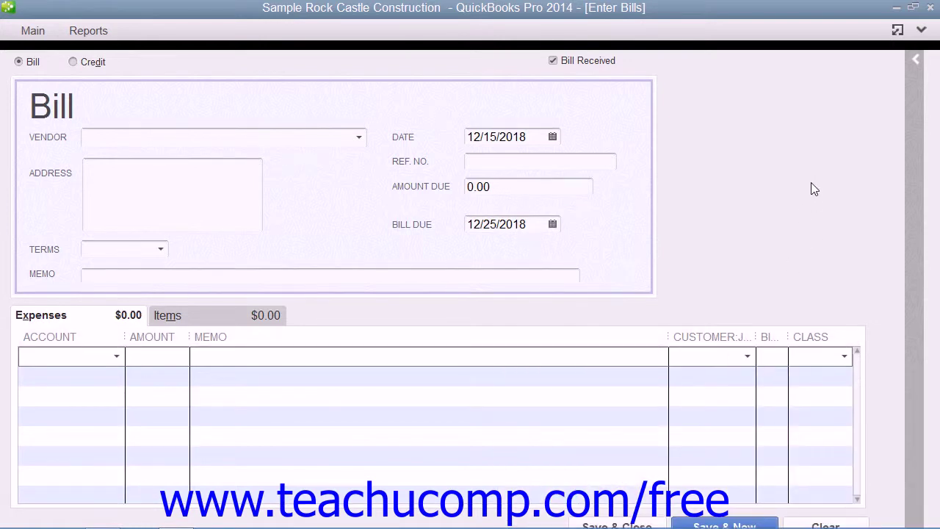
click(898, 30)
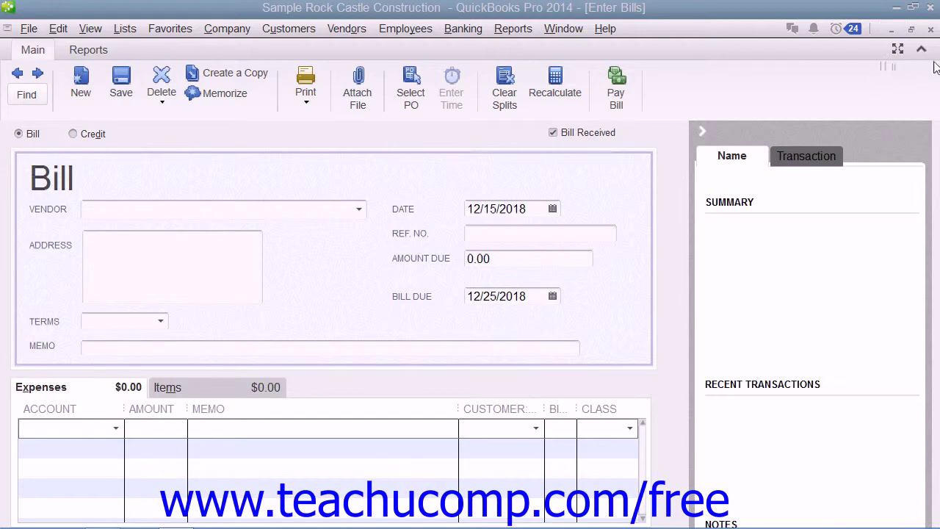